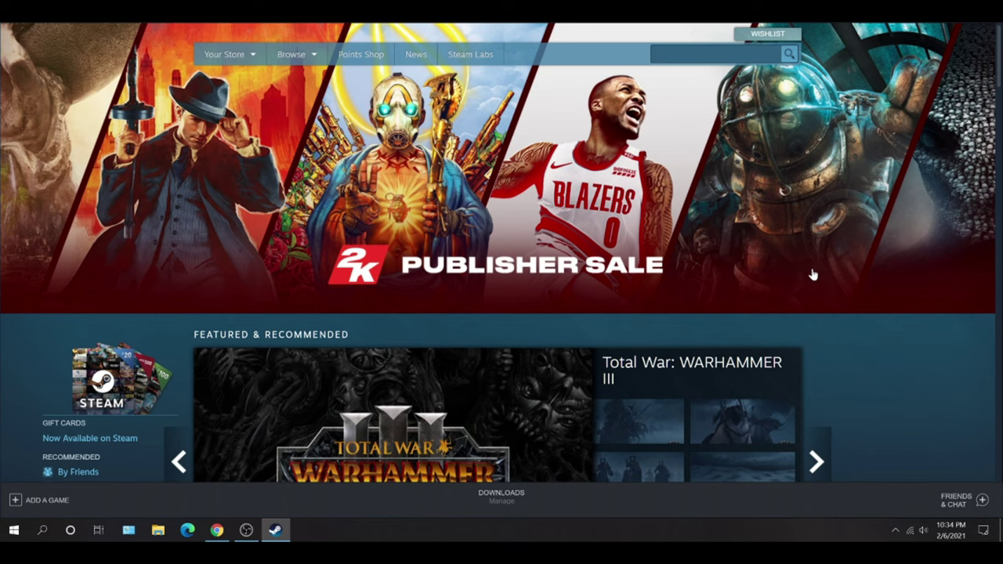
- Search the Steam store for '3dmark' and scroll its page down to the free Downloadable Content
text(3dma)
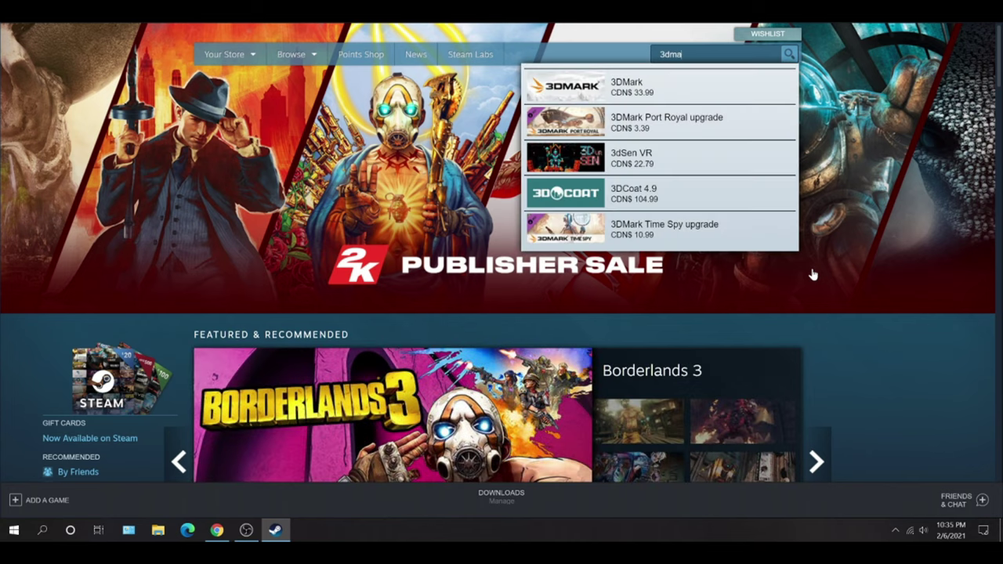
text(rk)
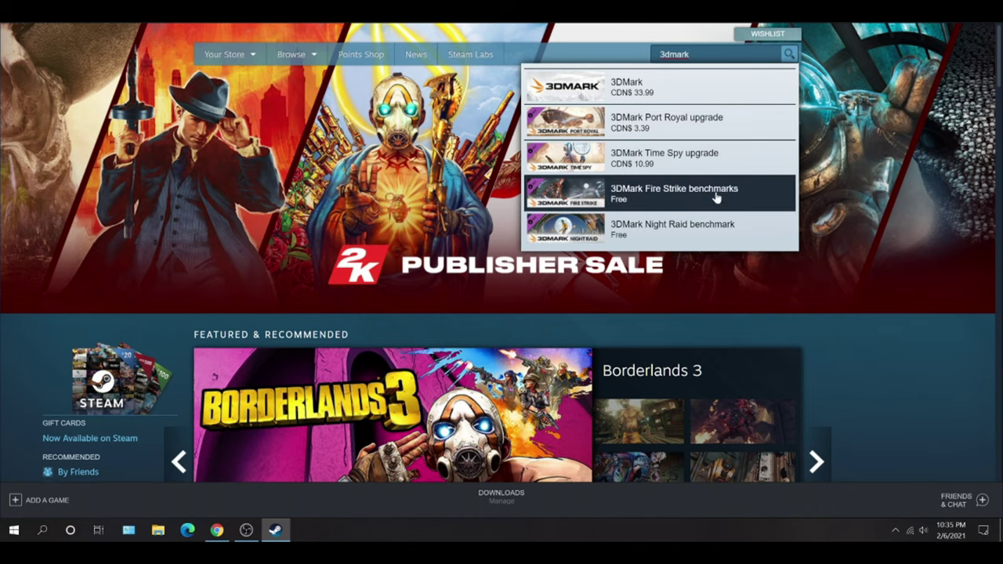
click(711, 83)
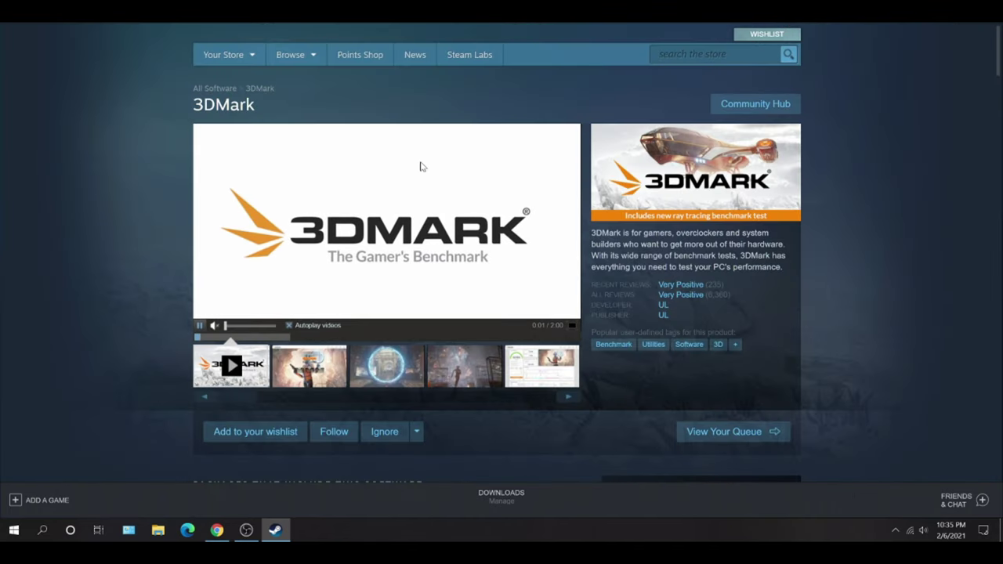
scroll(420, 164, down, 1)
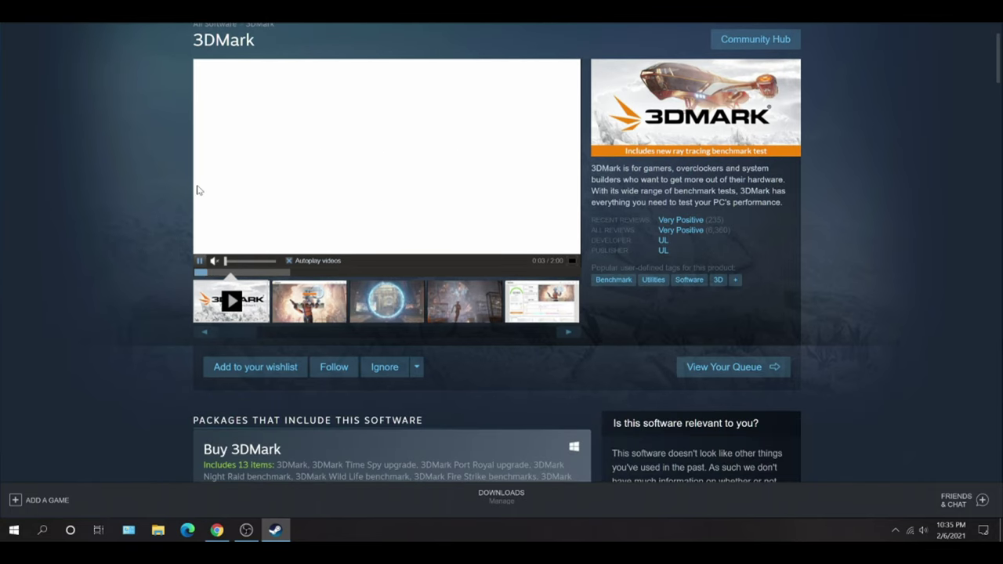
scroll(171, 189, down, 1)
scroll(142, 189, down, 1)
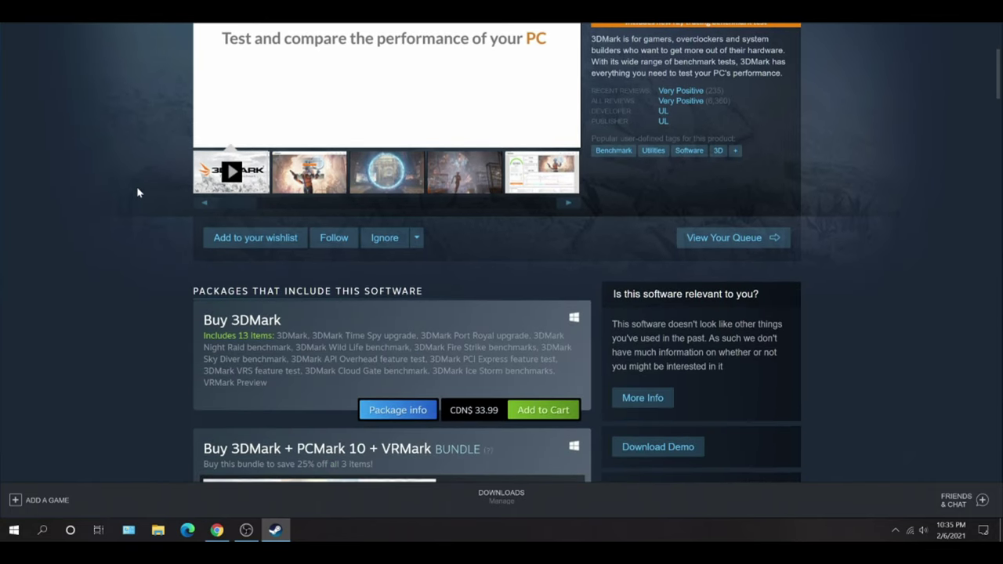
scroll(138, 193, down, 1)
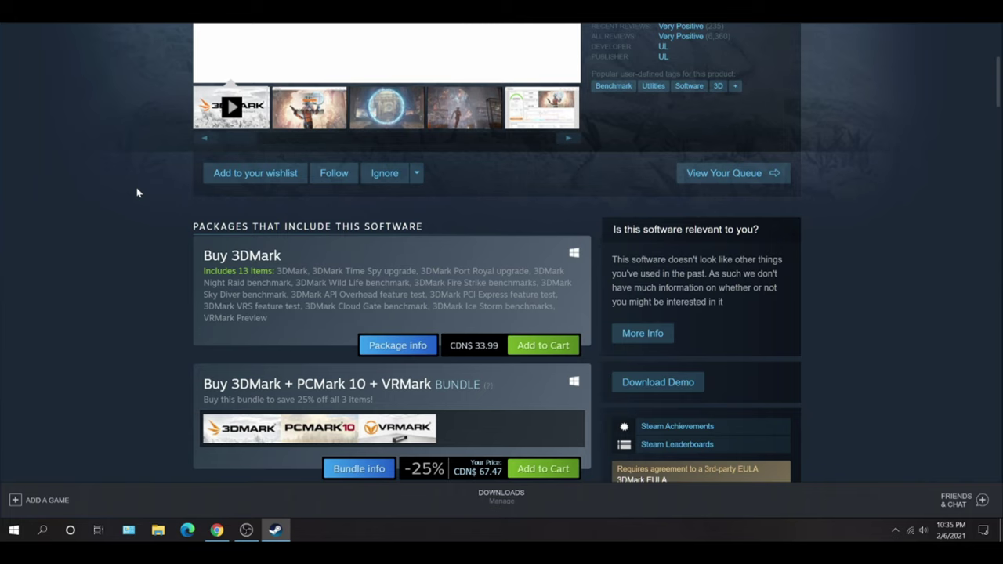
scroll(138, 192, down, 1)
scroll(134, 189, down, 1)
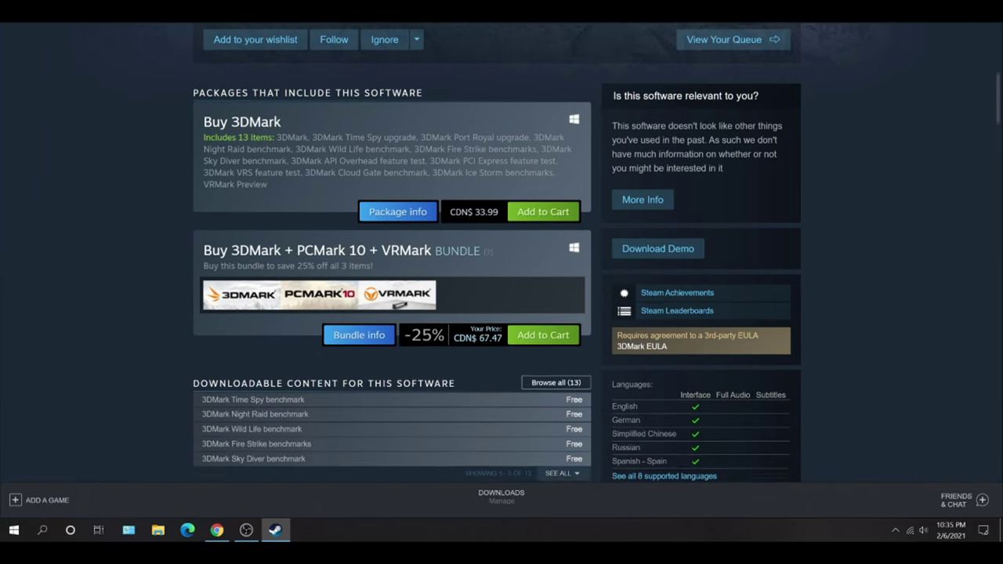
scroll(224, 240, down, 2)
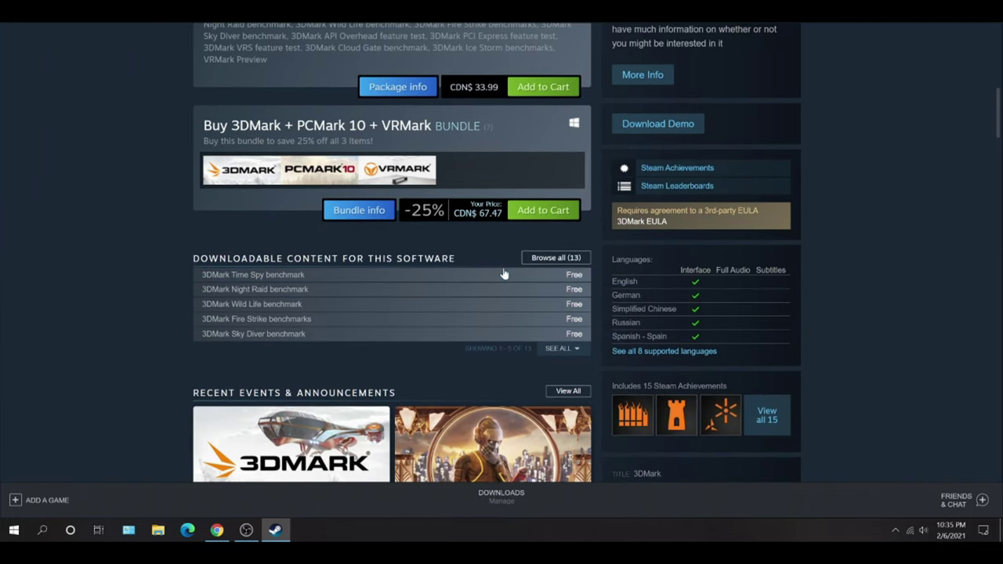
- Browse the Time Spy benchmark DLC page, check the base 3DMark page, and come back
click(576, 278)
scroll(447, 291, down, 1)
scroll(451, 292, down, 2)
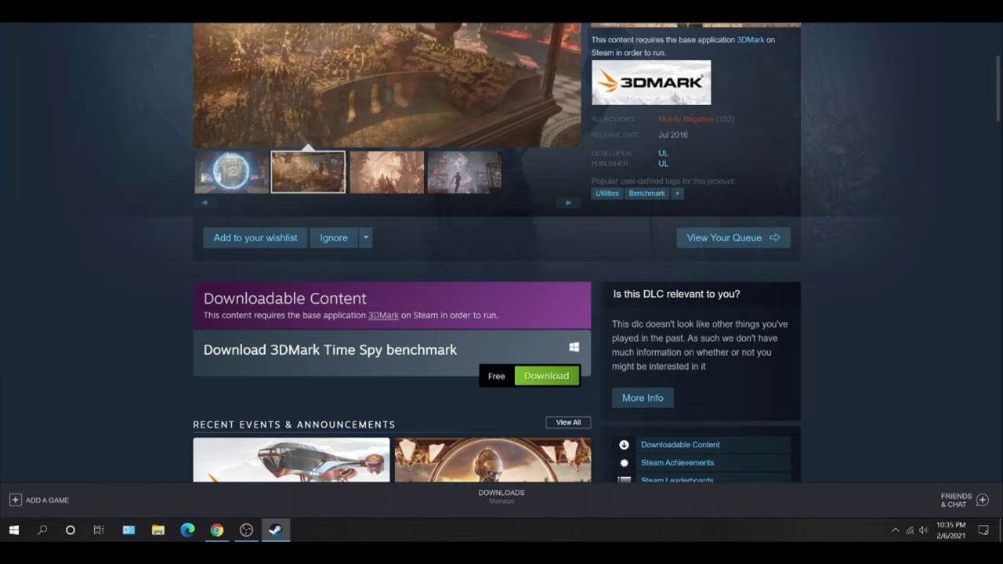
click(383, 314)
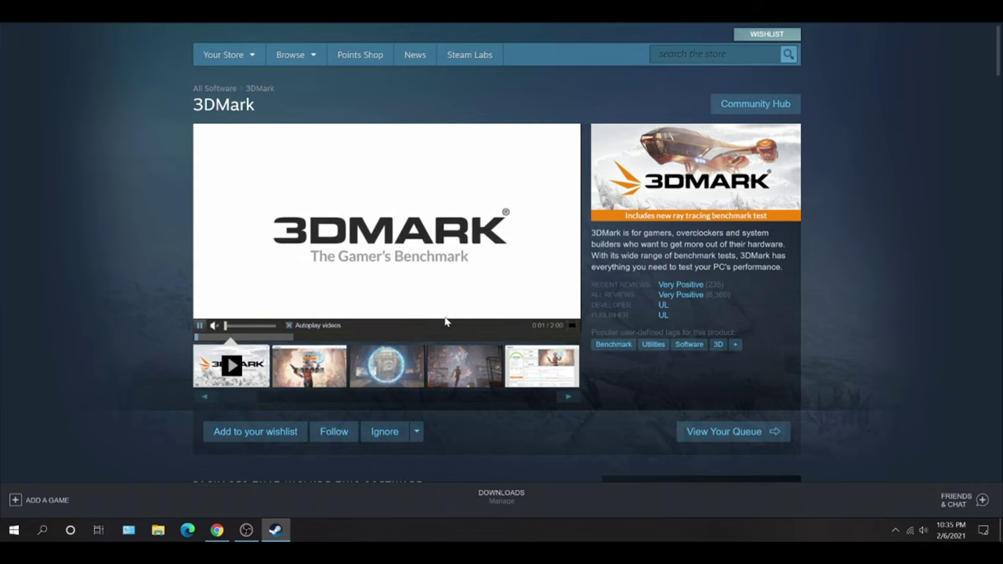
scroll(444, 321, down, 2)
scroll(444, 321, down, 2)
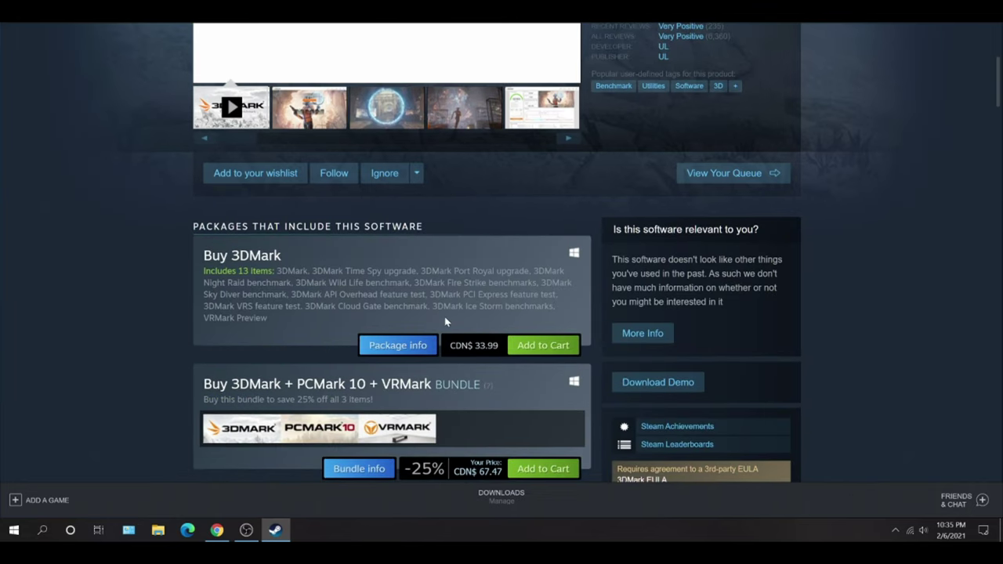
scroll(444, 321, down, 3)
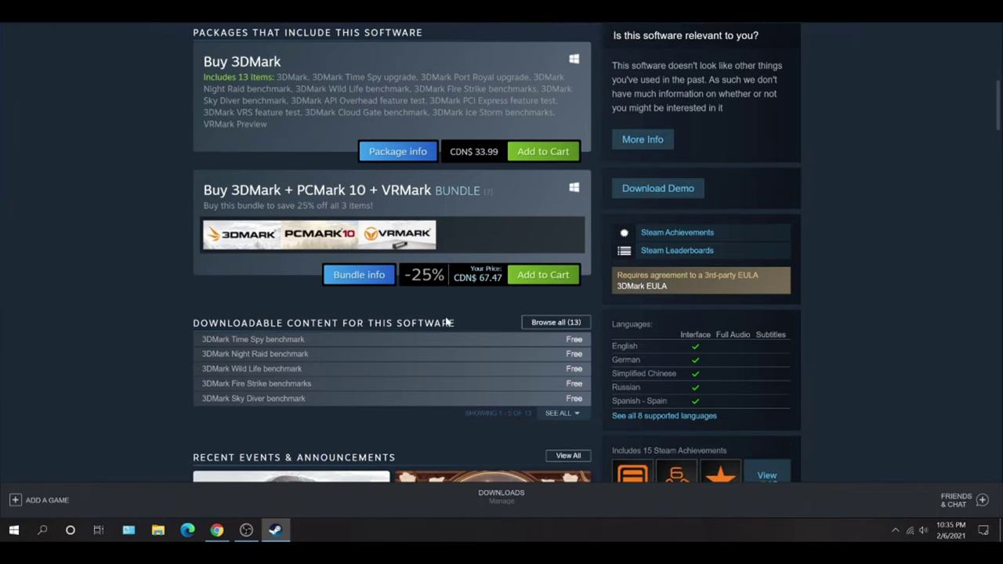
key(alt+Left)
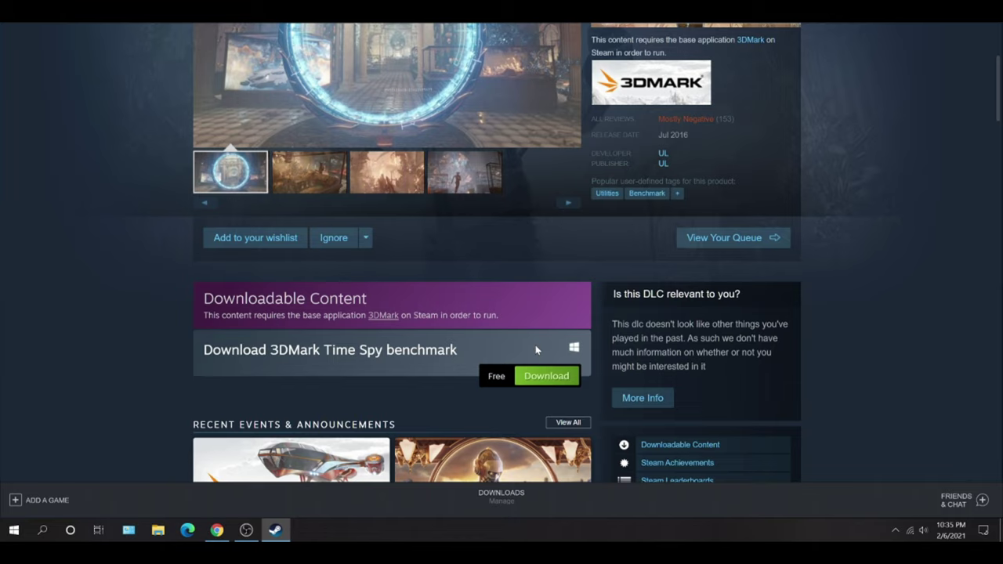
- Request the free Time Spy benchmark download, move its dialog aside, and return to the 3DMark page
click(524, 378)
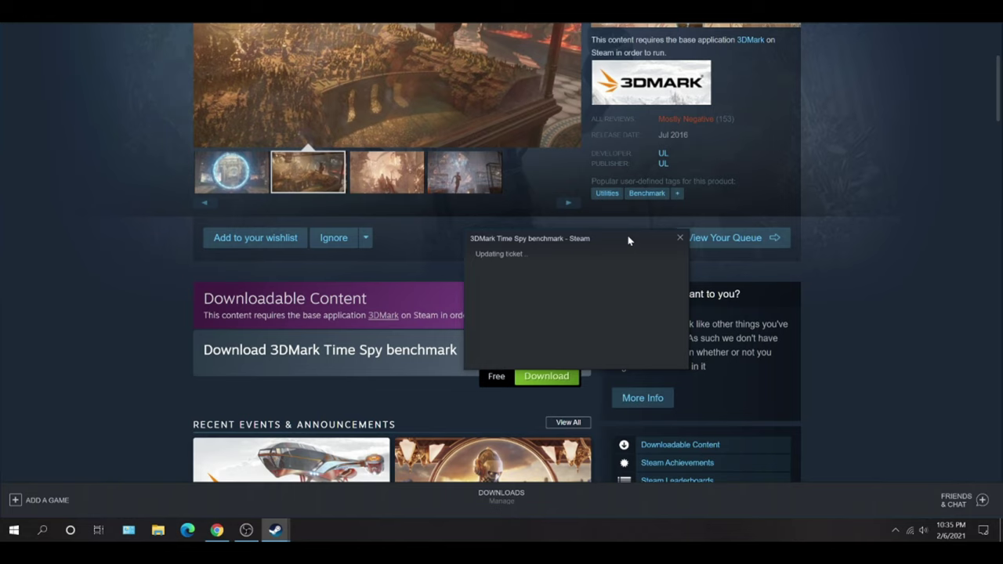
drag(630, 240, 473, 221)
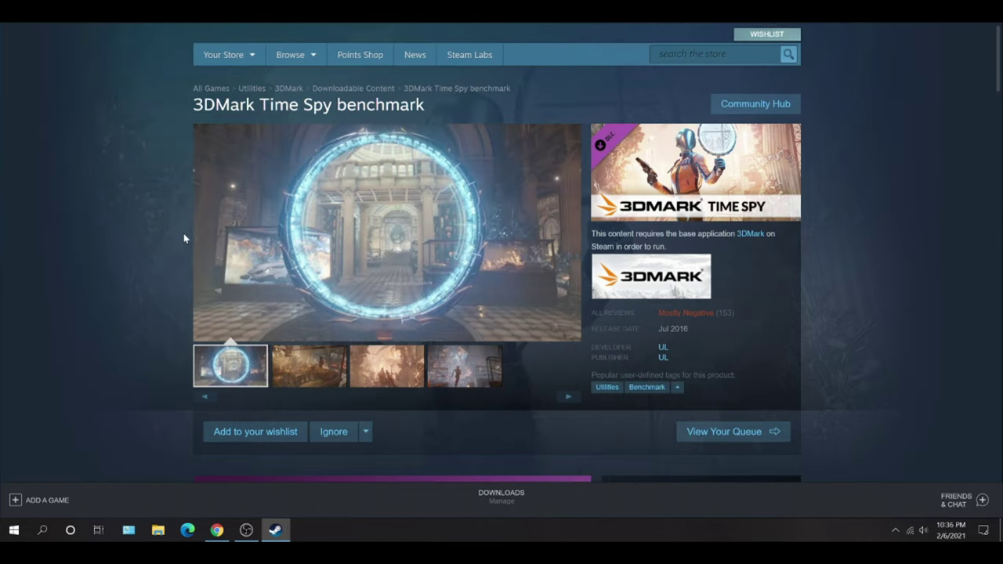
scroll(188, 228, down, 1)
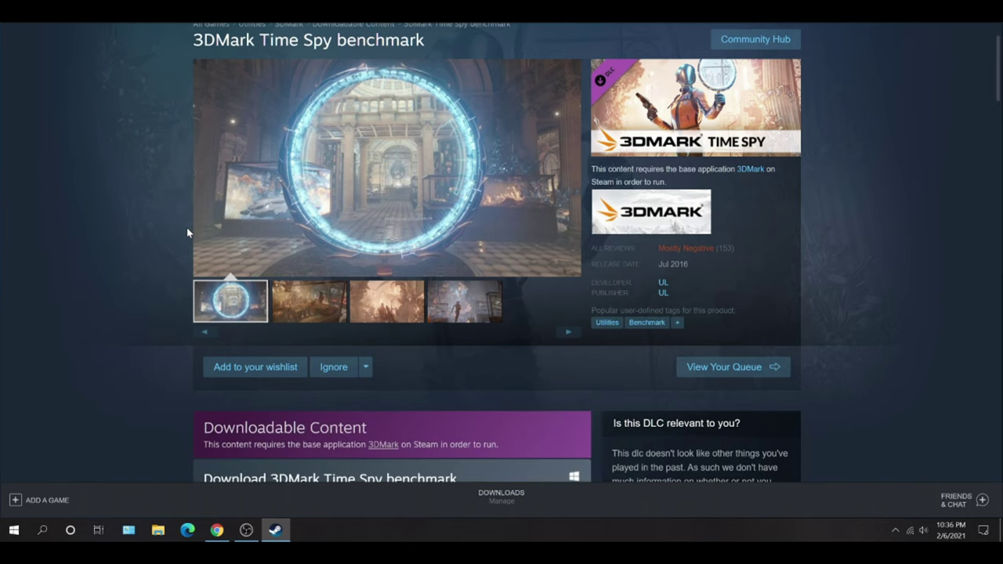
key(alt+Left)
- Install the 7.28 GB 3DMark Demo with desktop and start menu shortcuts kept enabled
click(672, 254)
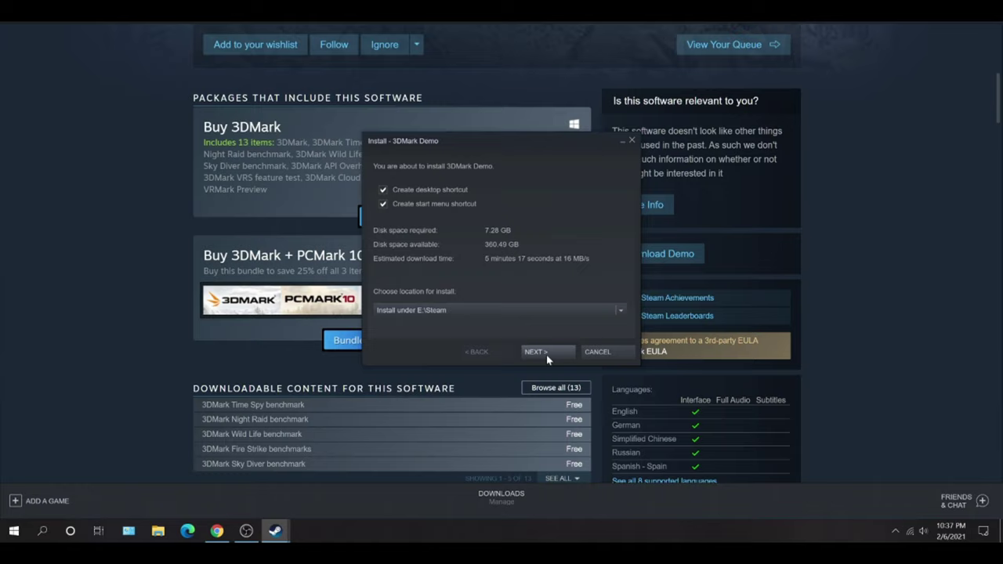
click(546, 354)
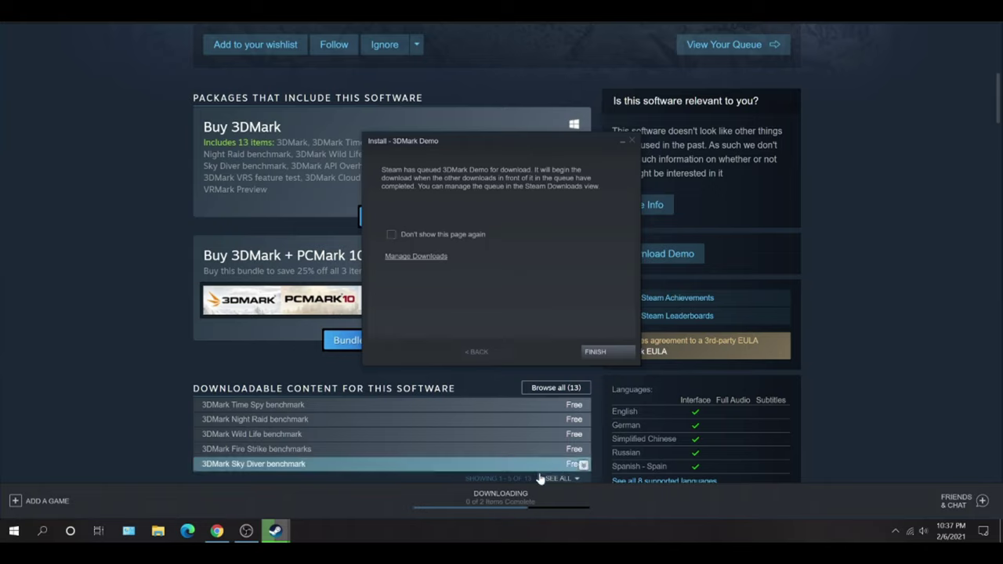
click(595, 352)
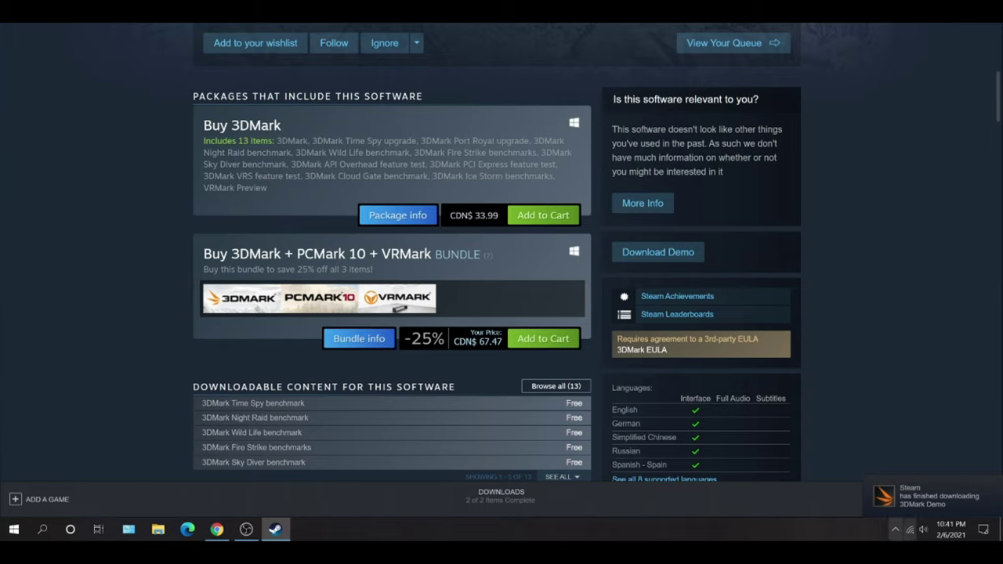
- Minimize Steam so the desktop's 3DMark Demo shortcut is reachable
scroll(306, 322, down, 3)
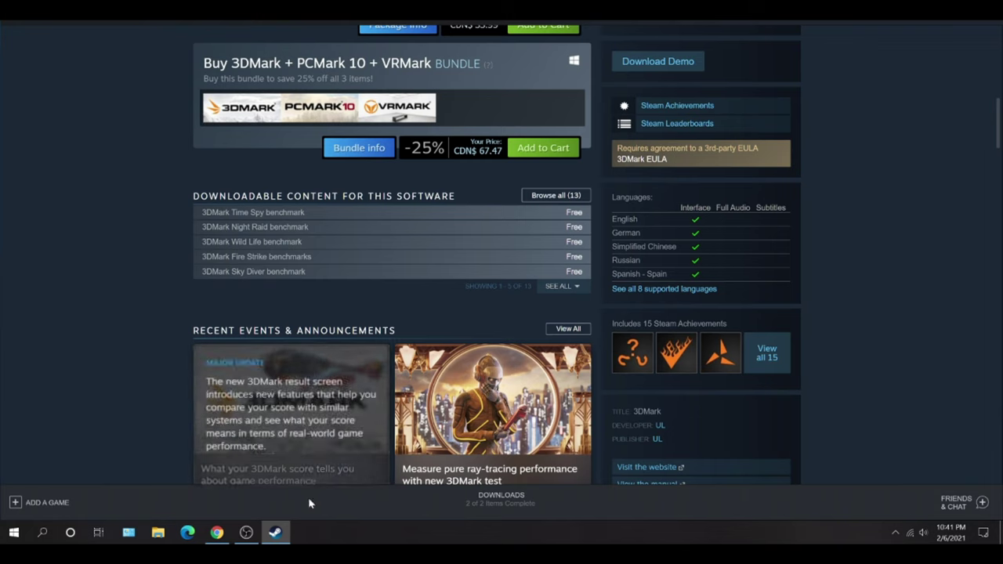
click(275, 532)
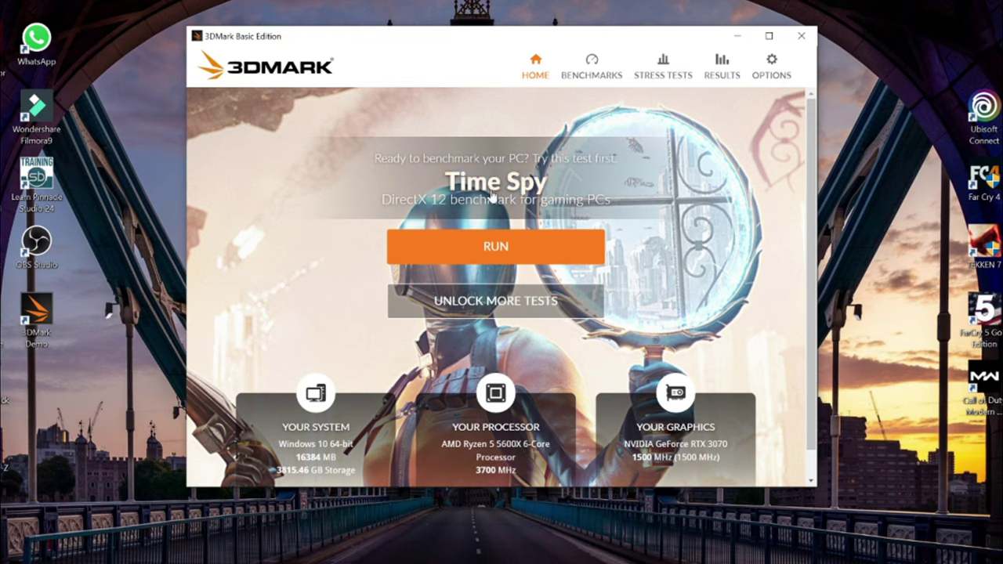
- Open the Time Spy test details, leave the Display choice at its default, and start the benchmark
click(485, 188)
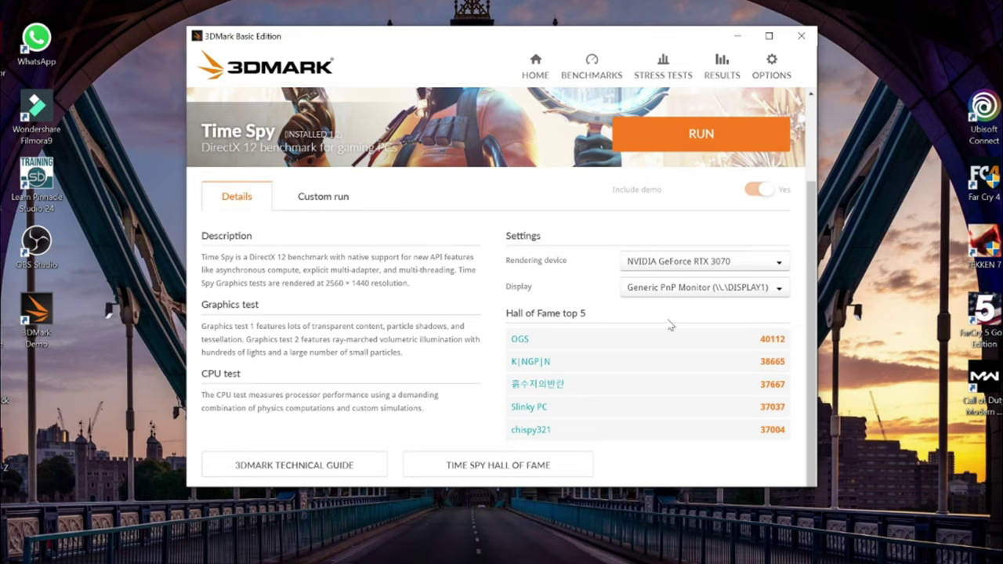
click(781, 289)
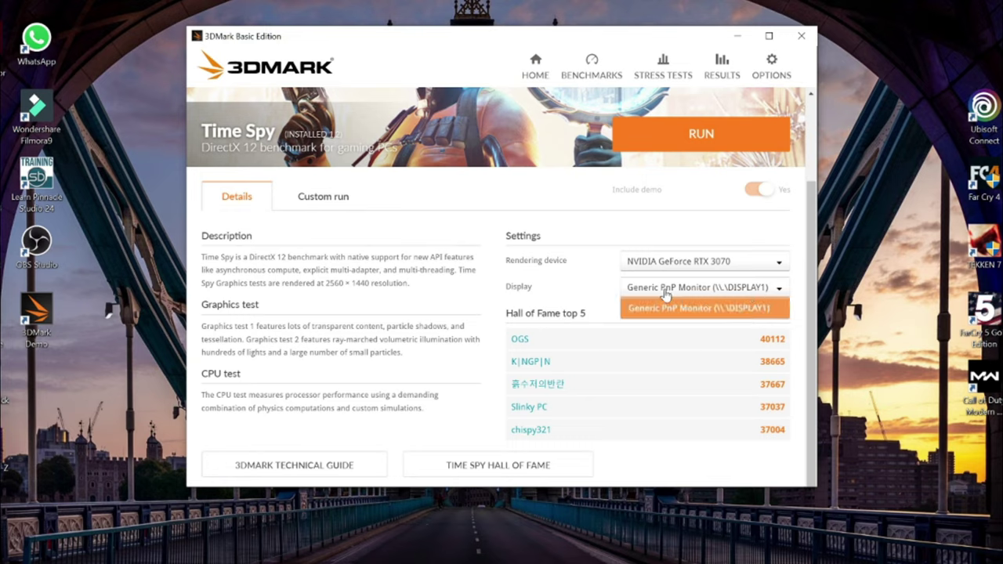
click(561, 282)
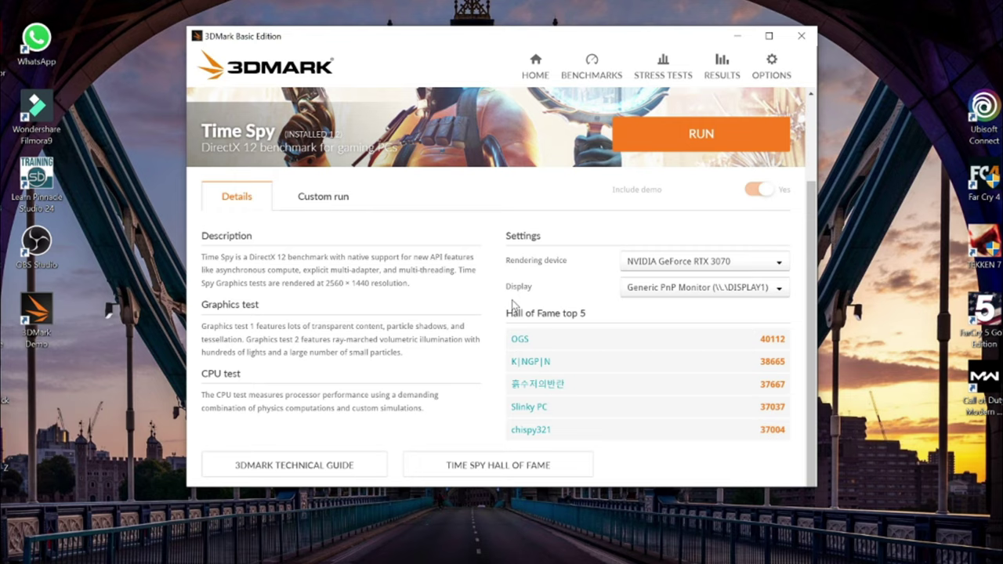
scroll(522, 329, up, 3)
click(683, 254)
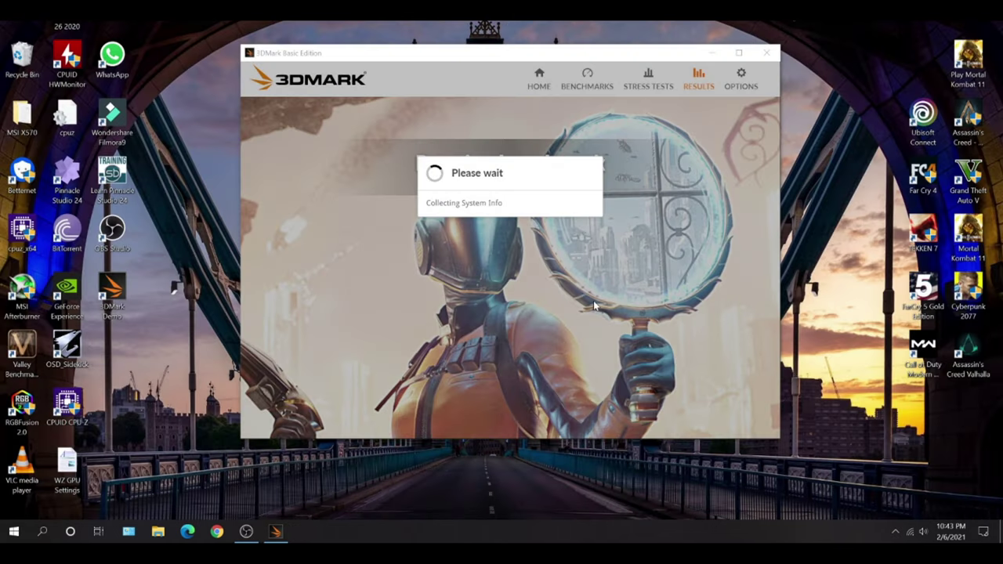
- Wait while Time Spy collects system info and runs Graphics Test 1 full screen at around 65–72 FPS
click(551, 203)
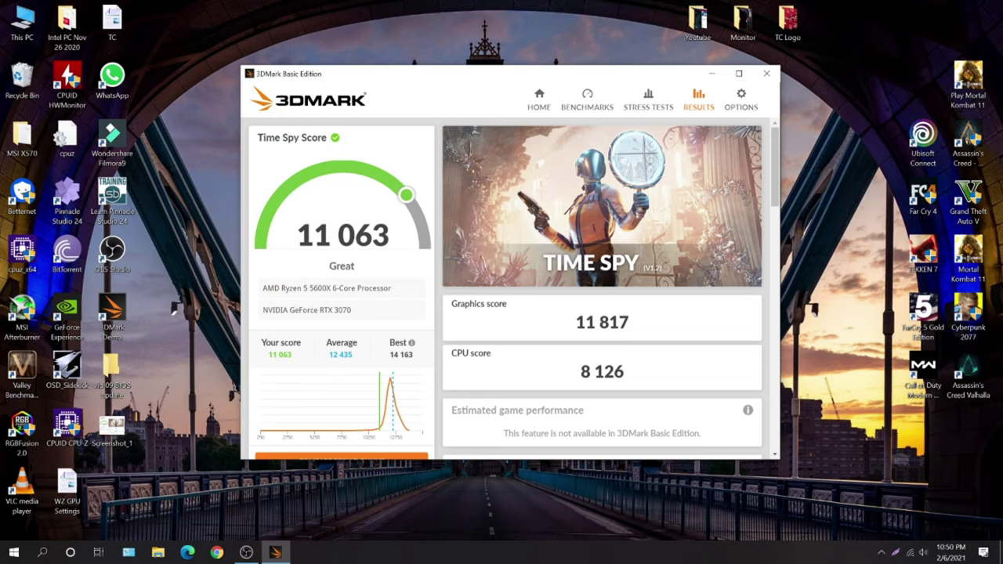
- Maximize the 3DMark results window to fill the screen
scroll(601, 274, down, 3)
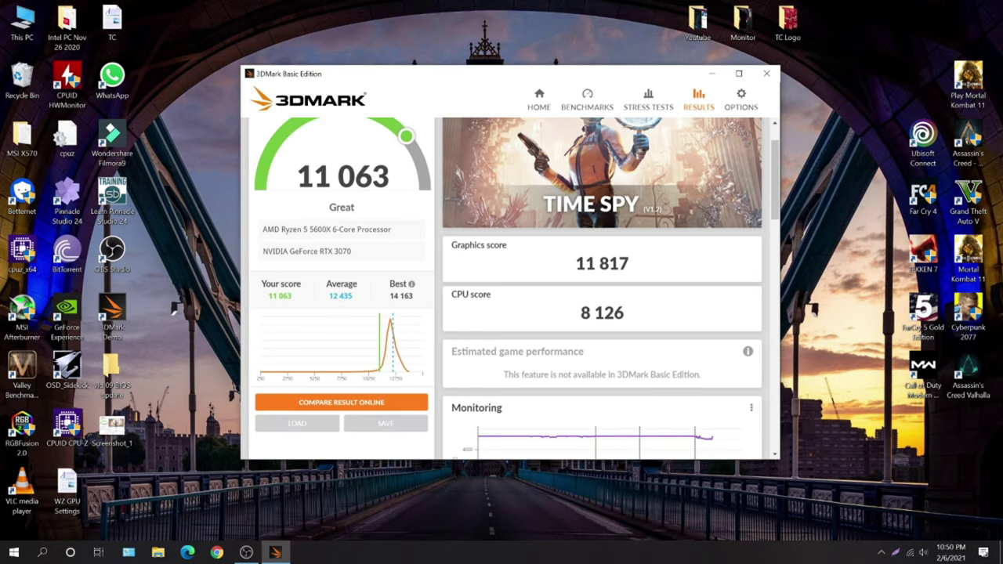
scroll(602, 274, down, 3)
scroll(602, 274, up, 2)
scroll(601, 274, up, 4)
click(738, 74)
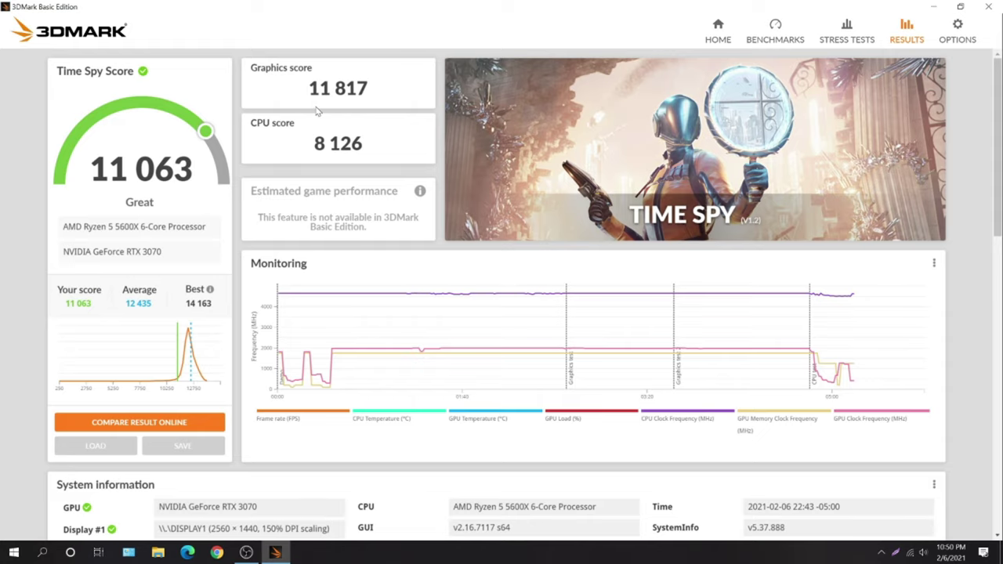
- Review the Time Spy results: score 11,063, graphics 11,817, CPU 8,126, plus monitoring graphs
scroll(318, 112, down, 1)
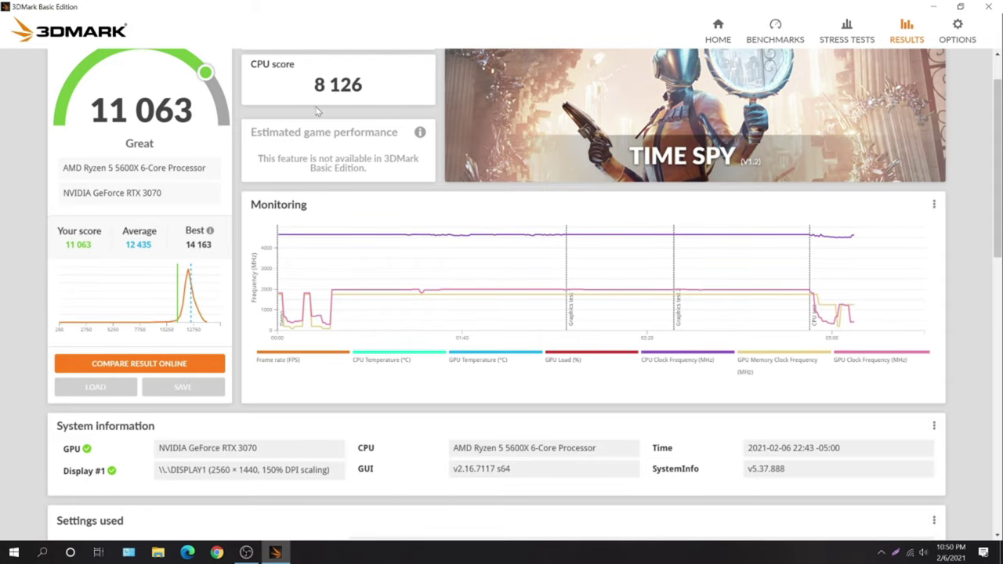
scroll(317, 111, down, 1)
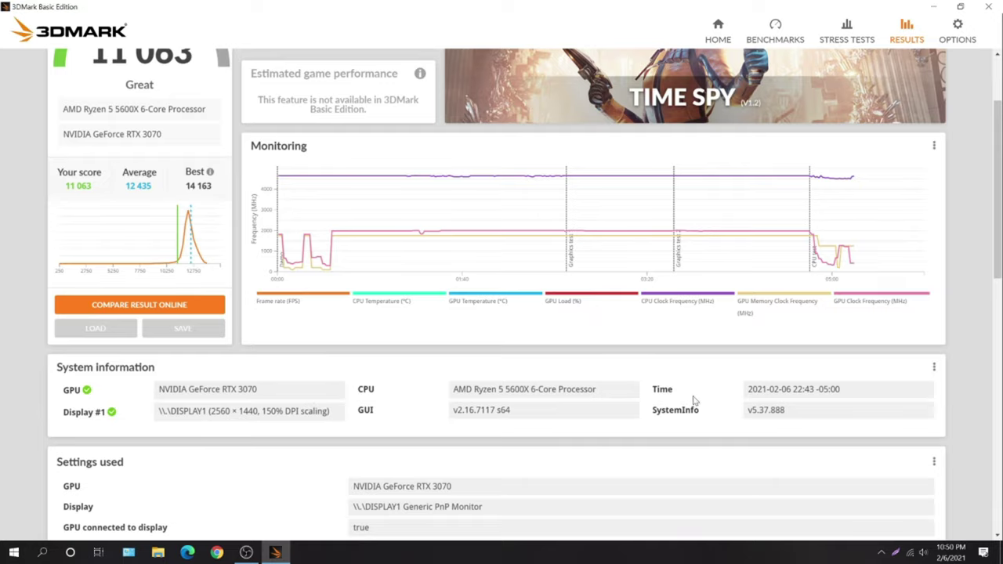
scroll(625, 390, down, 1)
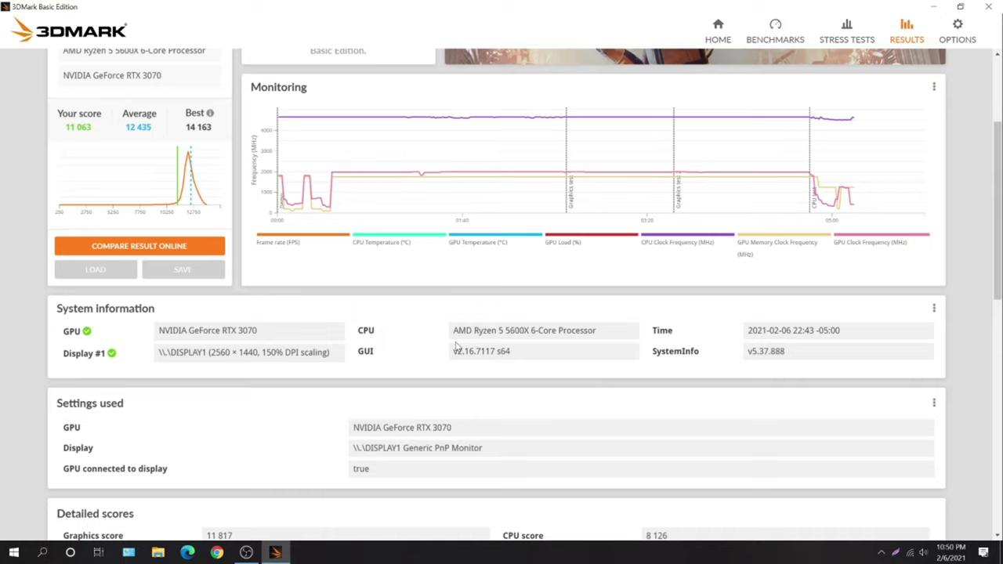
scroll(456, 345, down, 1)
scroll(305, 346, down, 1)
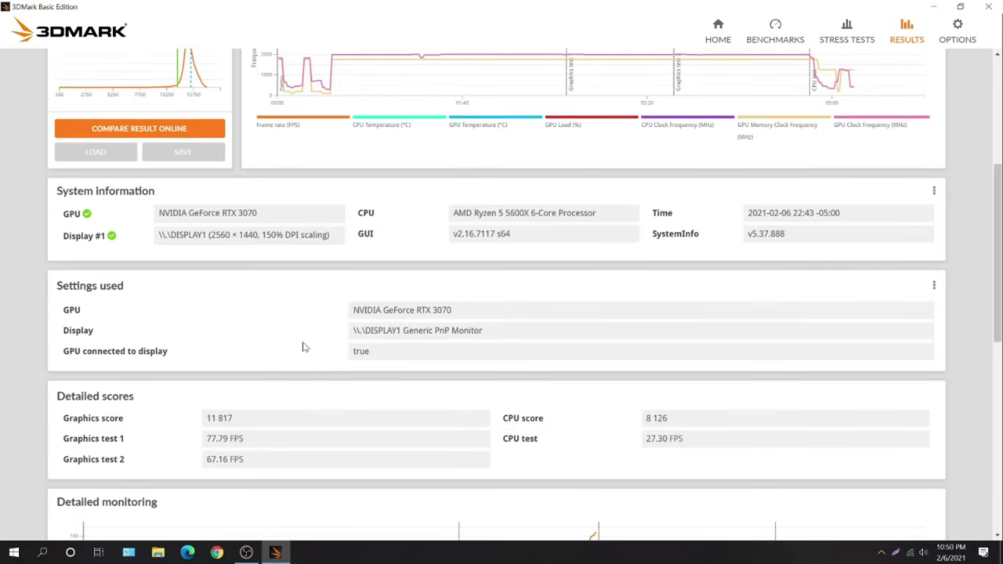
scroll(304, 345, down, 1)
scroll(305, 345, down, 1)
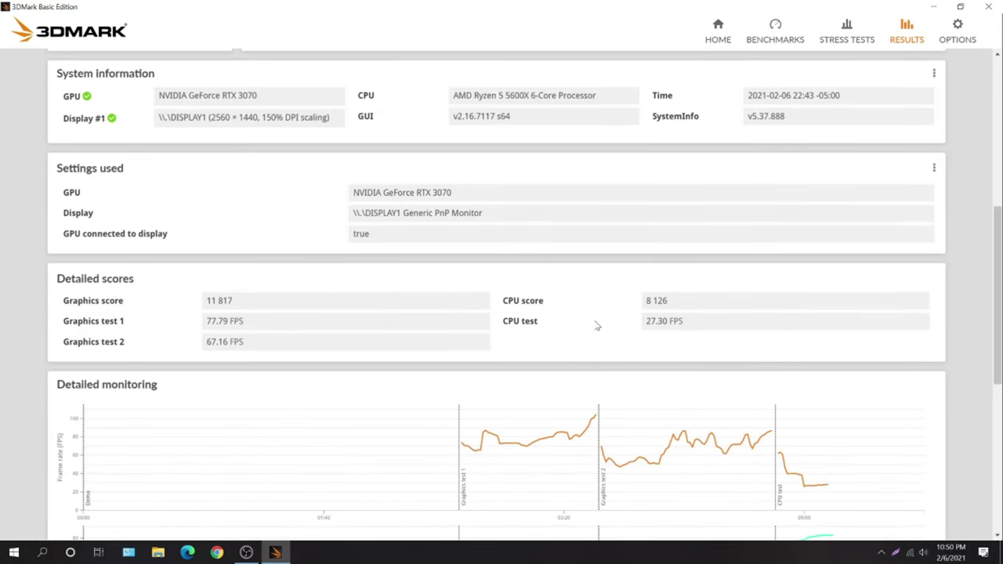
scroll(597, 325, down, 1)
scroll(598, 325, down, 1)
scroll(600, 321, down, 2)
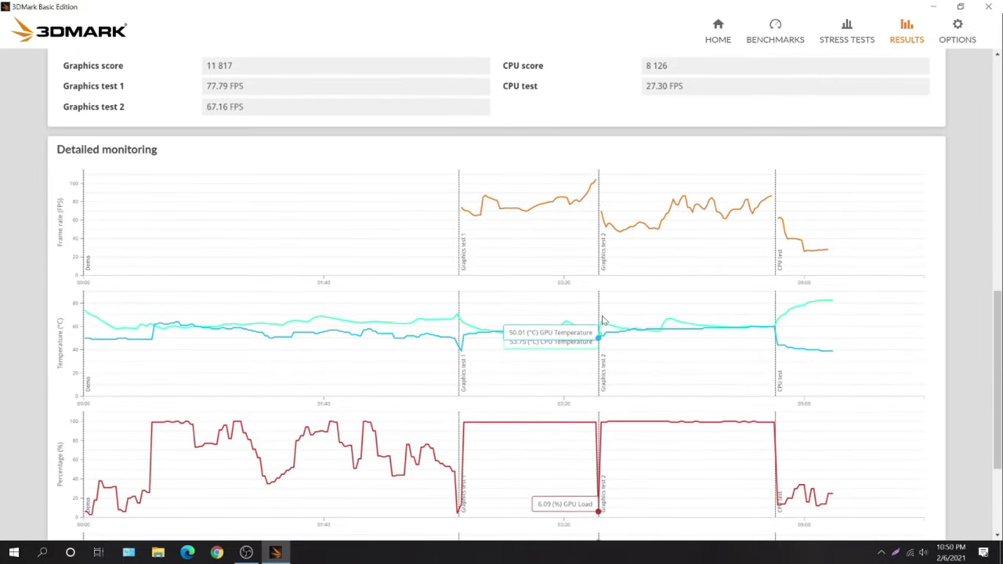
scroll(602, 320, down, 1)
scroll(660, 280, down, 1)
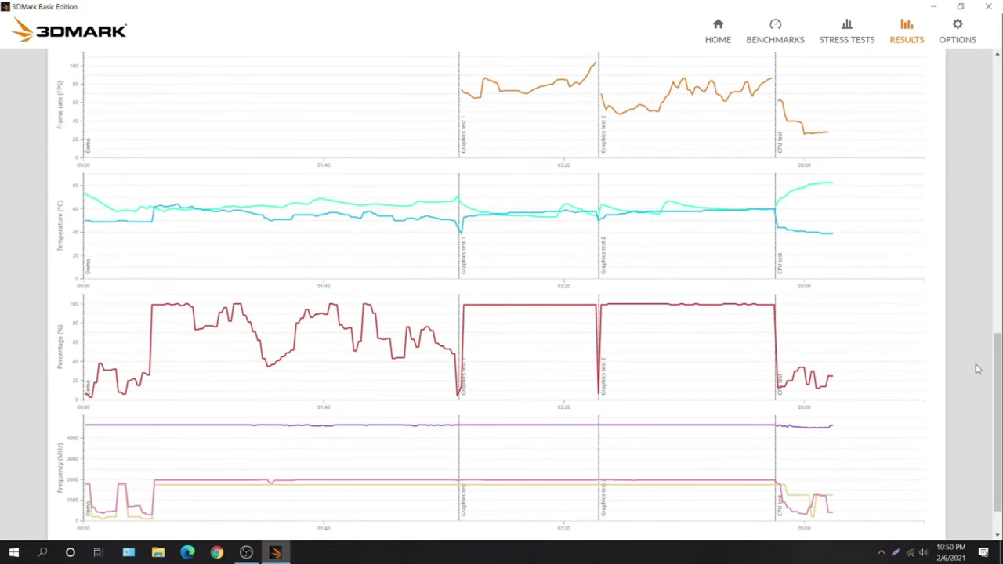
scroll(972, 369, down, 1)
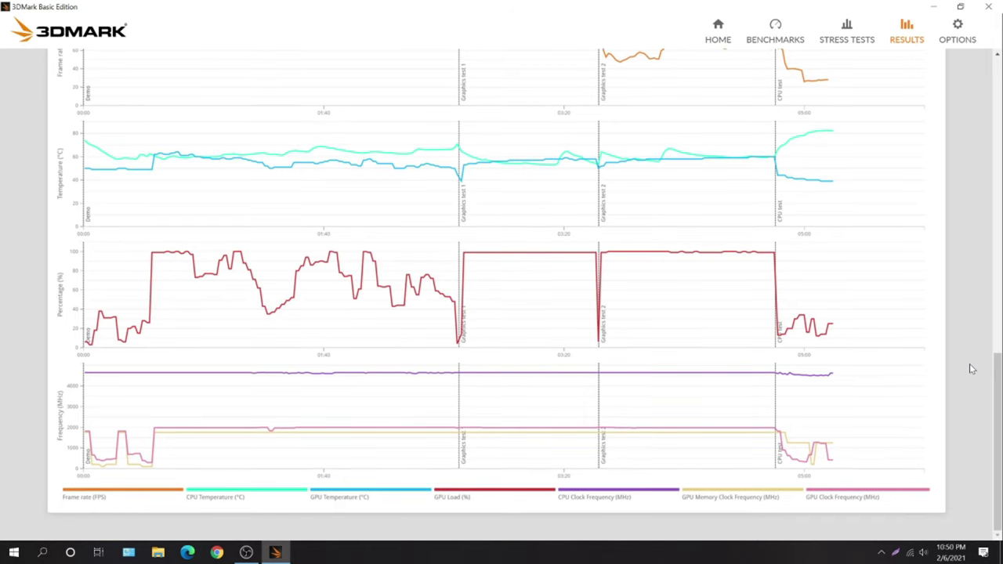
scroll(971, 369, up, 5)
scroll(972, 369, up, 3)
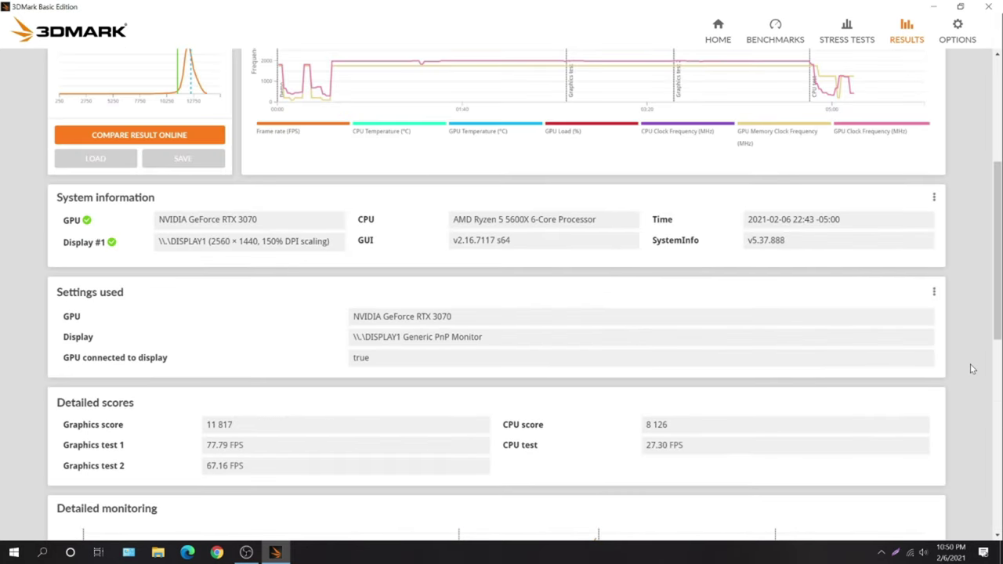
scroll(972, 369, up, 4)
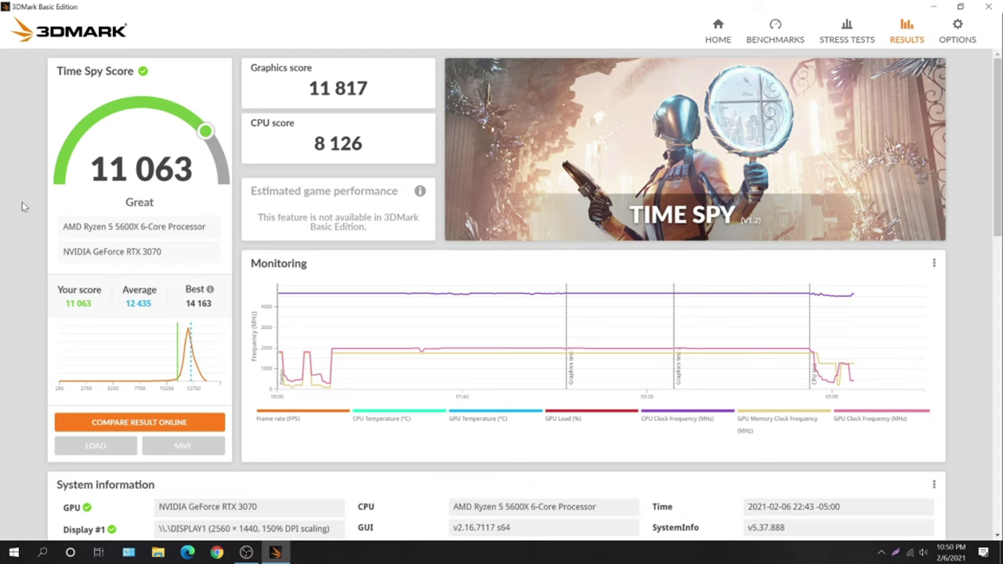
- Try unlocking the Time Spy Stress Test, then dismiss the upgrade offer to reach Steam's 3DMark page
click(859, 44)
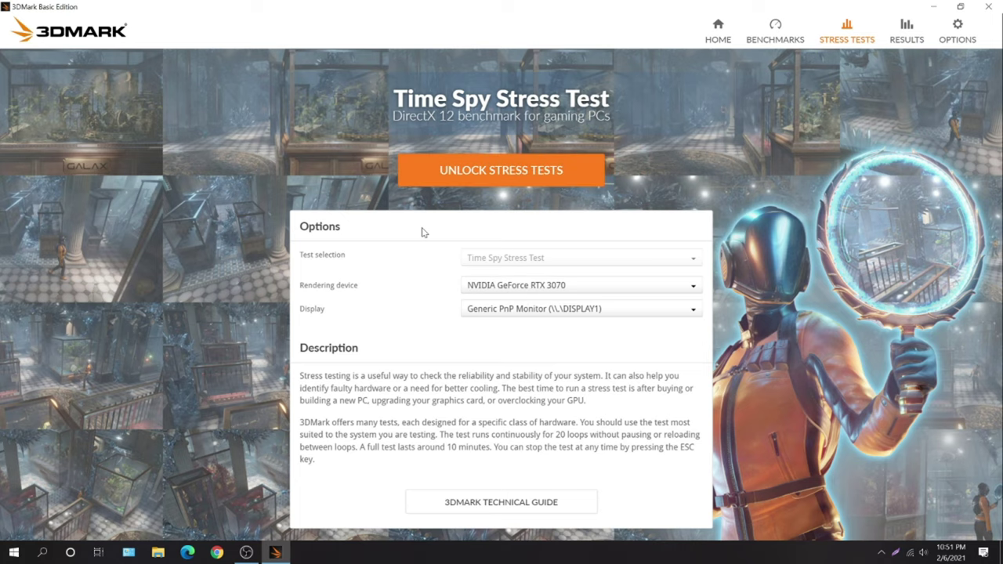
click(498, 179)
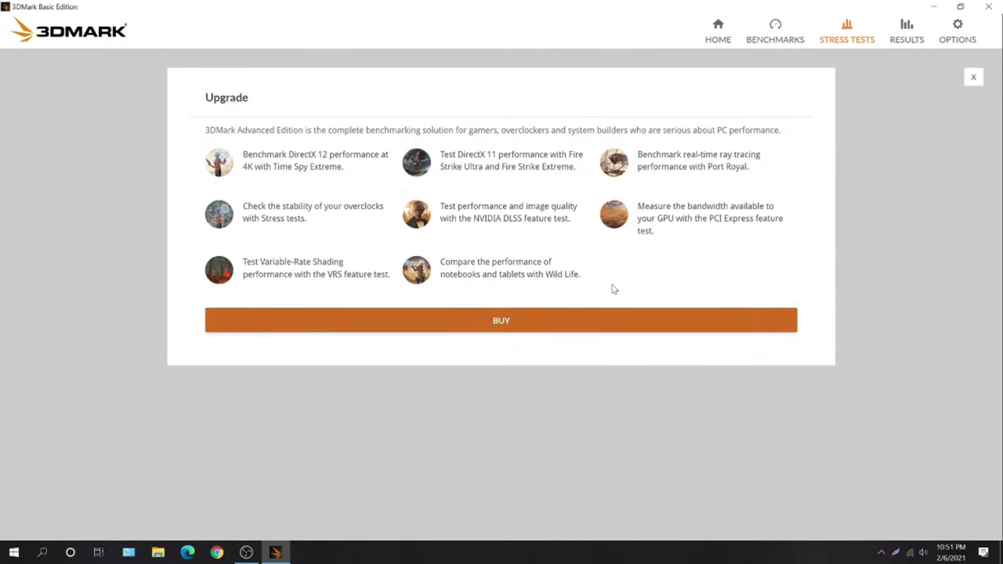
click(572, 321)
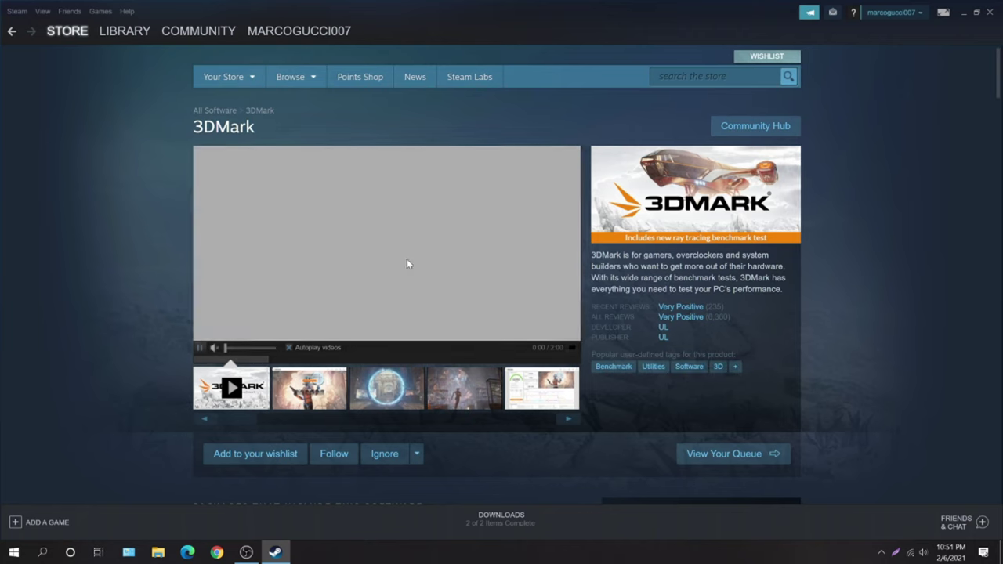
scroll(235, 243, down, 1)
scroll(81, 228, down, 2)
scroll(94, 229, down, 1)
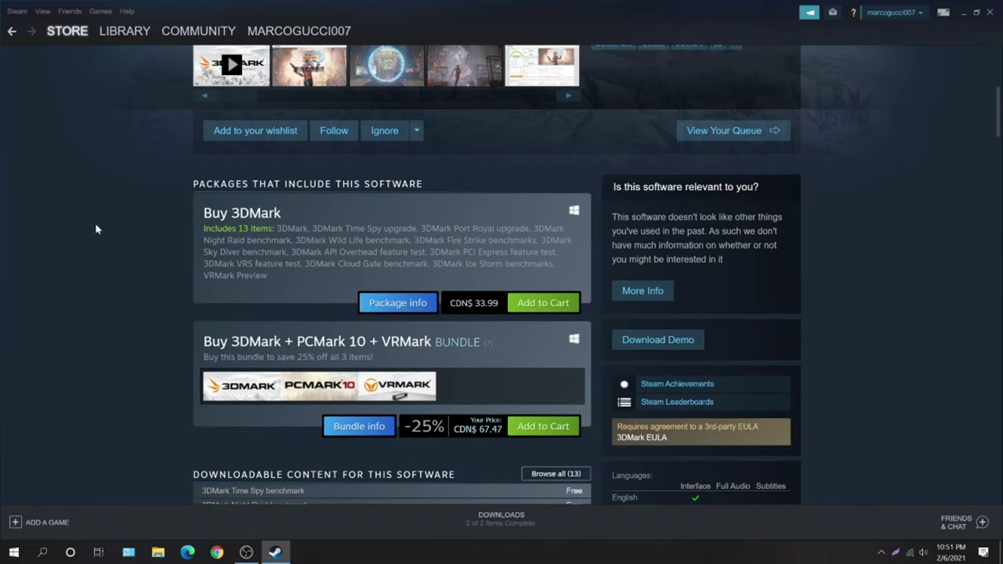
scroll(99, 228, down, 3)
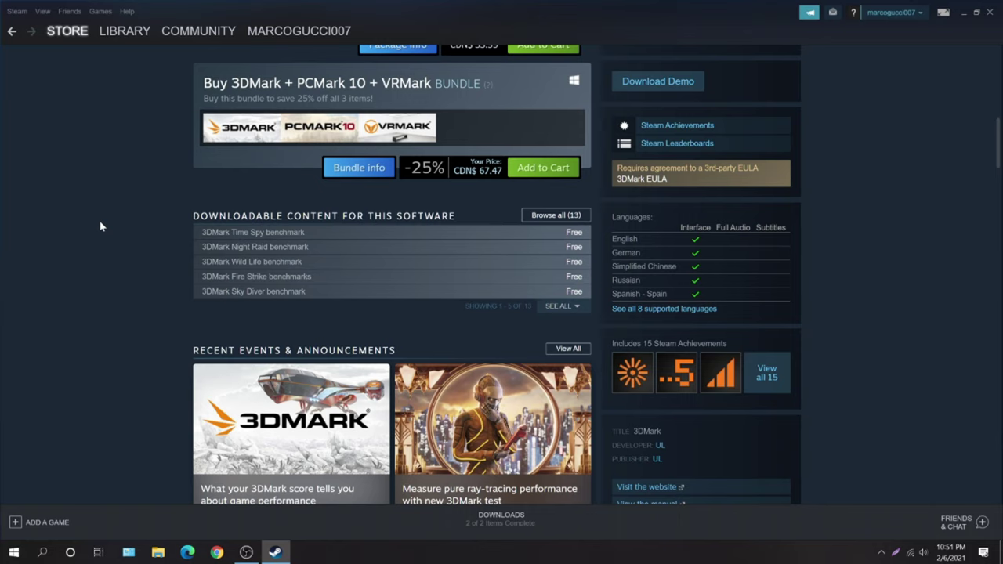
scroll(93, 222, up, 3)
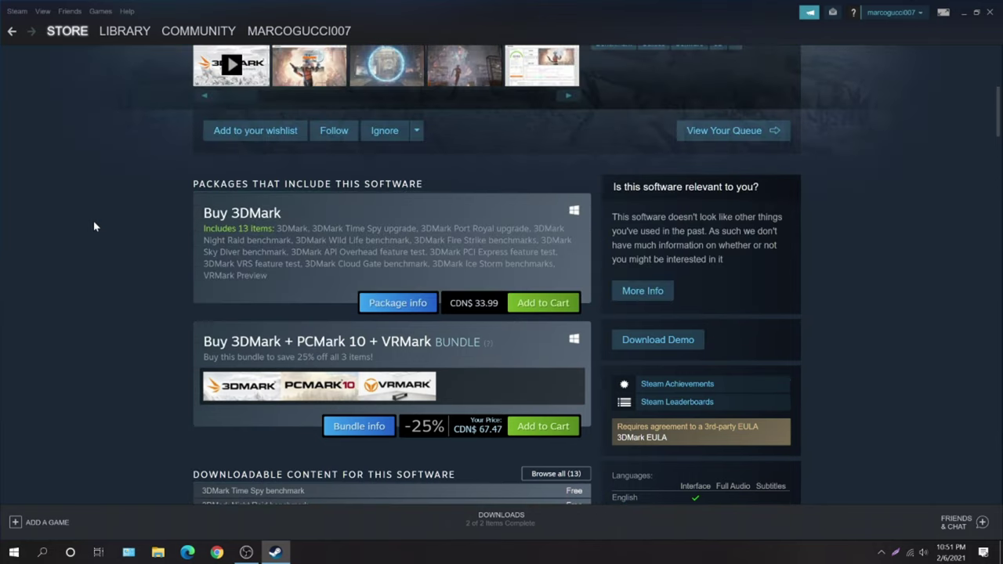